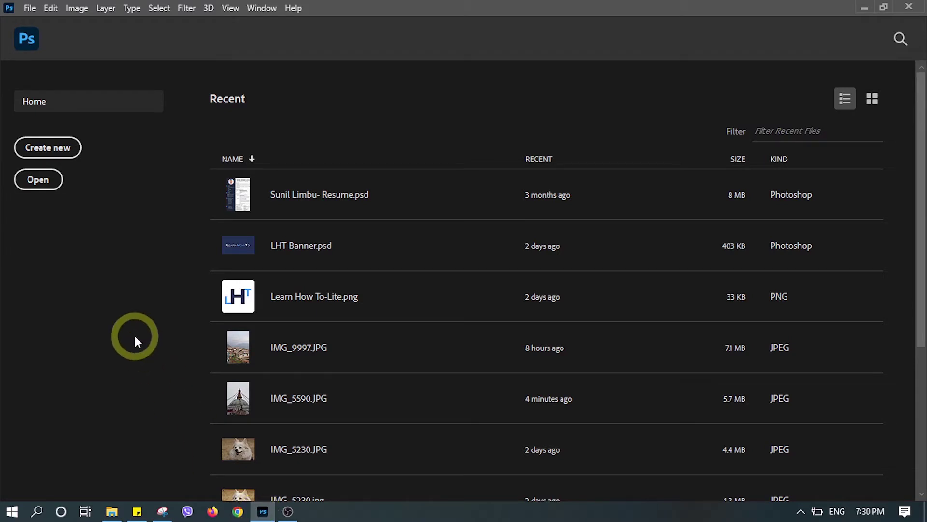
- Open the stupa photo IMG_5590.JPG from the LHT 003 folder via the Home screen
left_click(41, 180)
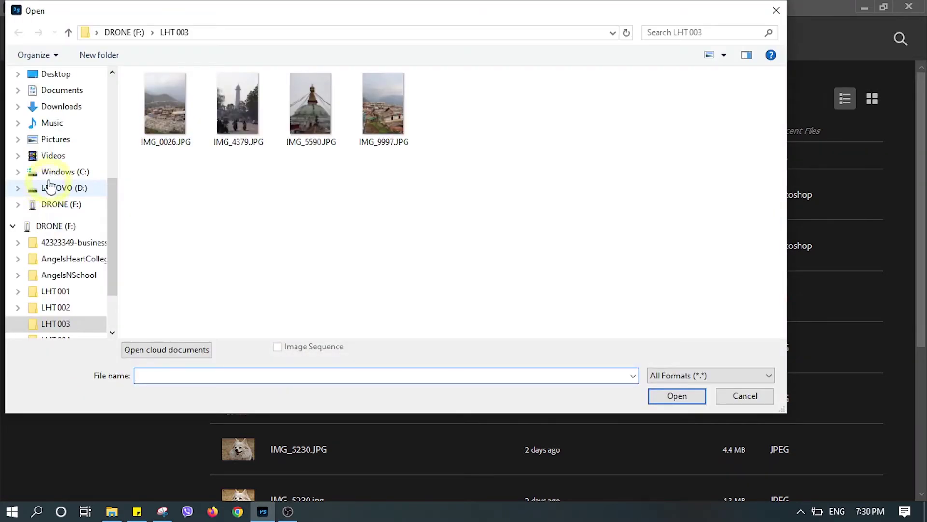
left_click(326, 100)
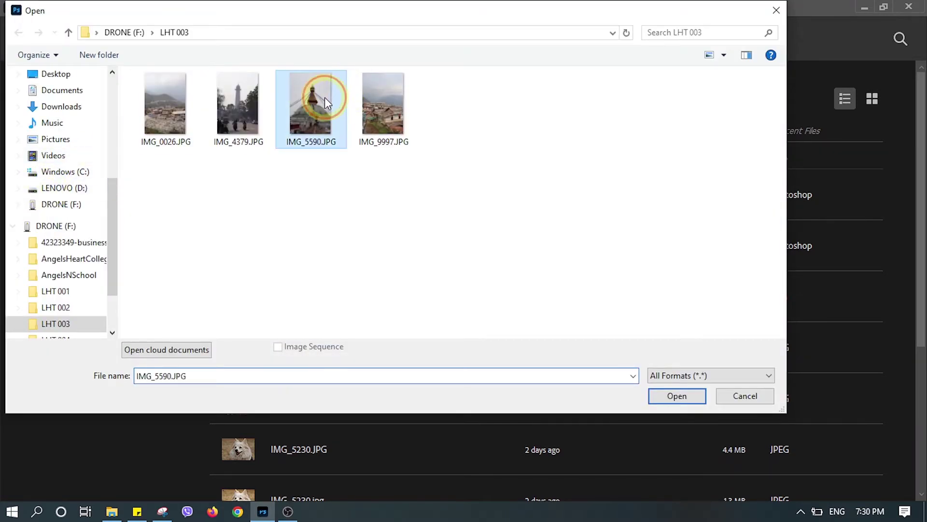
left_click(677, 397)
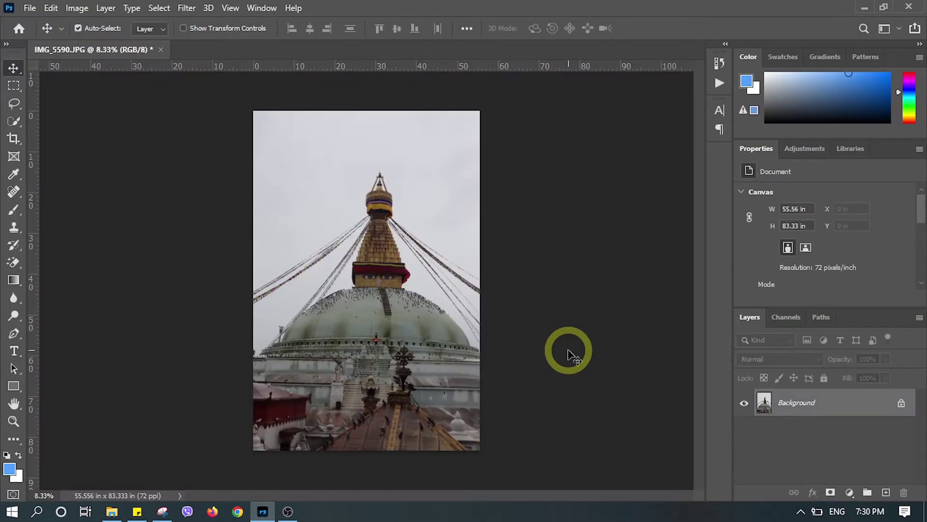
- Fit the photo on screen and launch Edit > Sky Replacement to preview a blue cloudy sky
key("ctrl+0")
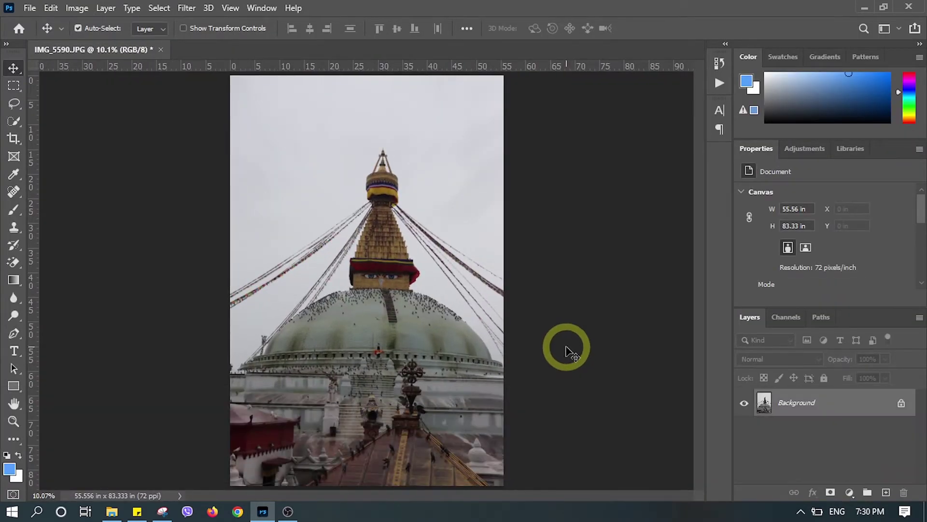
left_click(60, 9)
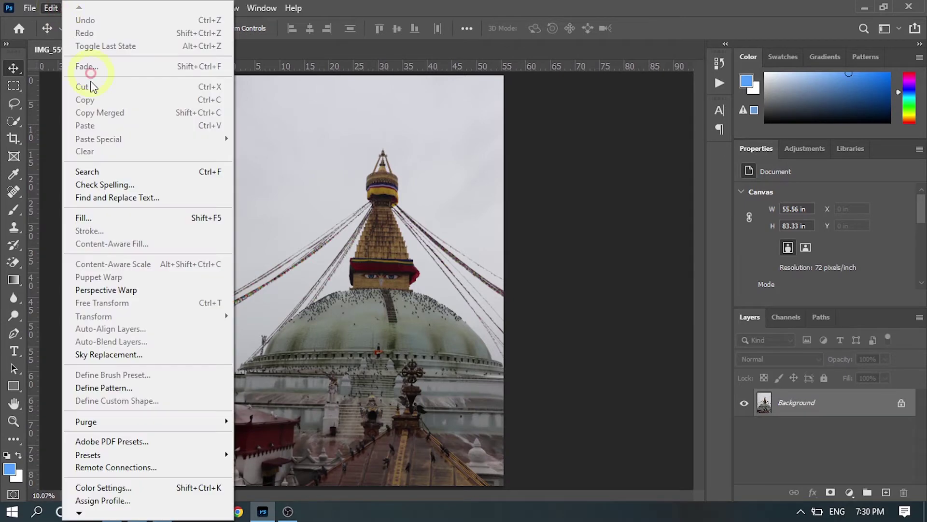
left_click(137, 354)
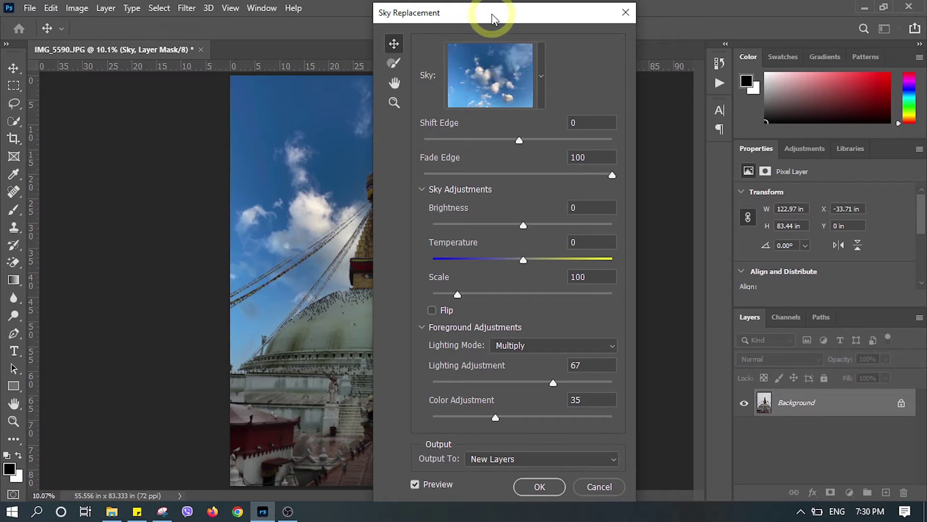
- Move the Sky Replacement dialog aside and try Blue Skies presets, ending on the white cumulus sky
left_click_drag(492, 14, 648, 28)
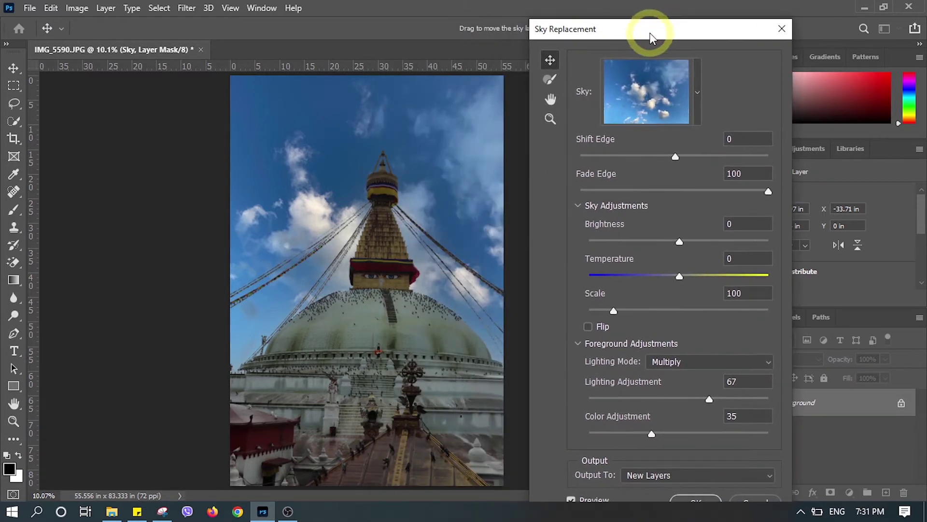
left_click(698, 93)
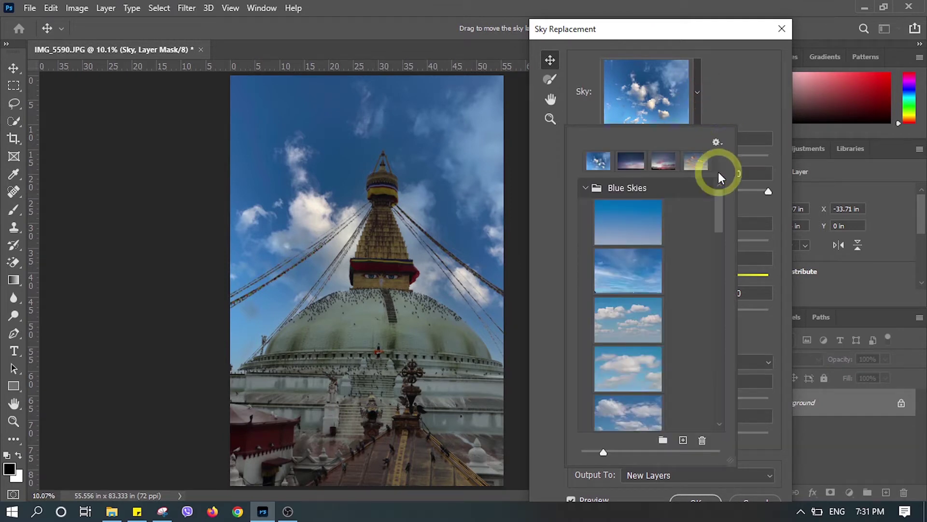
scroll(669, 297, "down", 3)
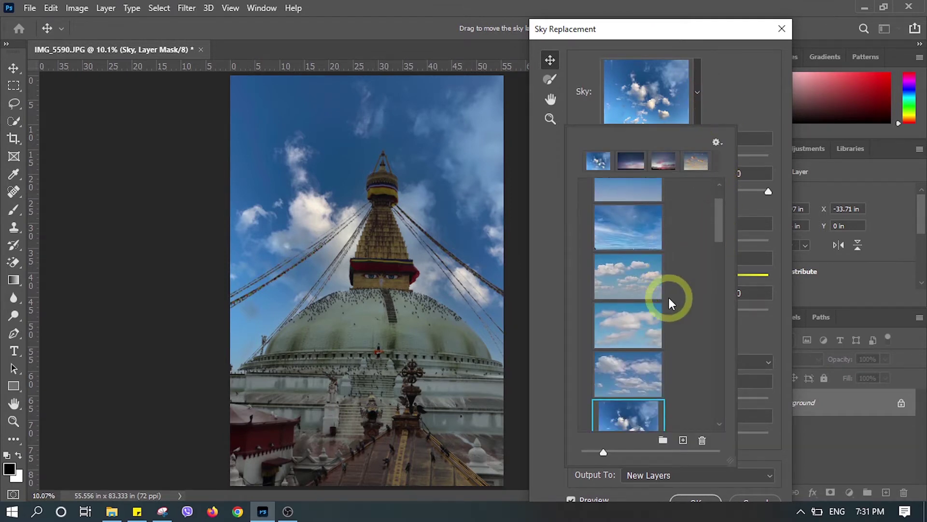
scroll(669, 297, "down", 5)
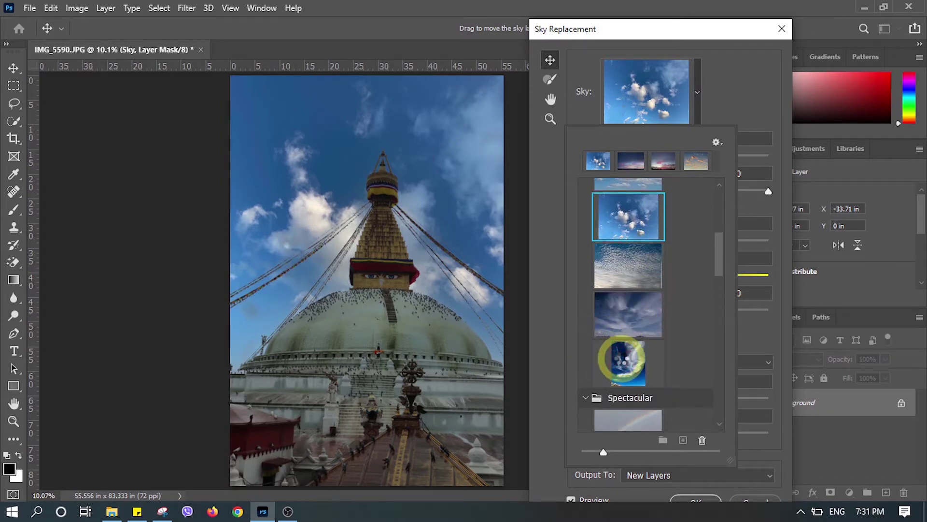
left_click(622, 359)
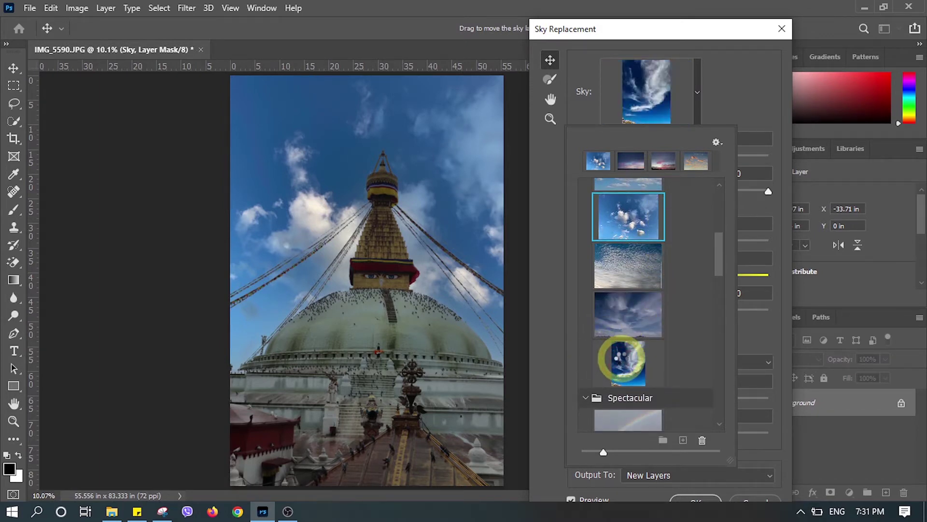
left_click(627, 323)
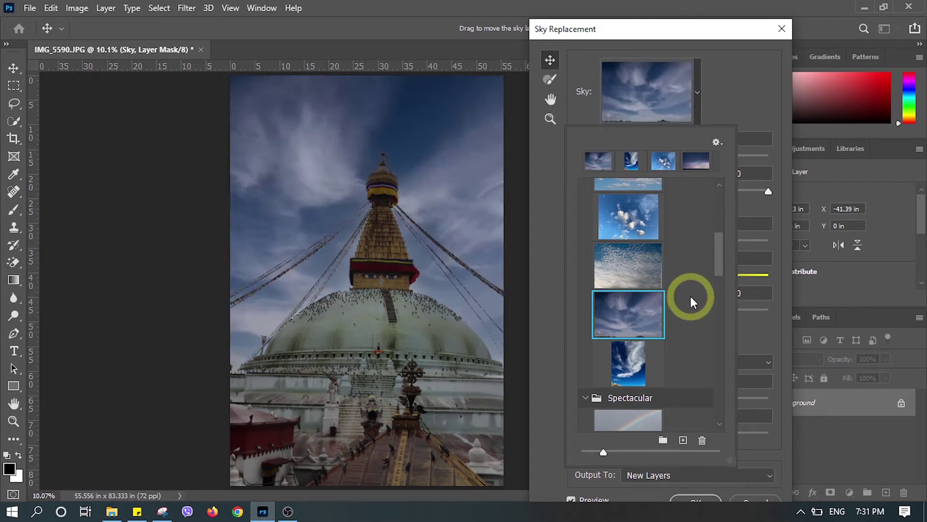
scroll(690, 296, "up", 3)
scroll(690, 295, "up", 1)
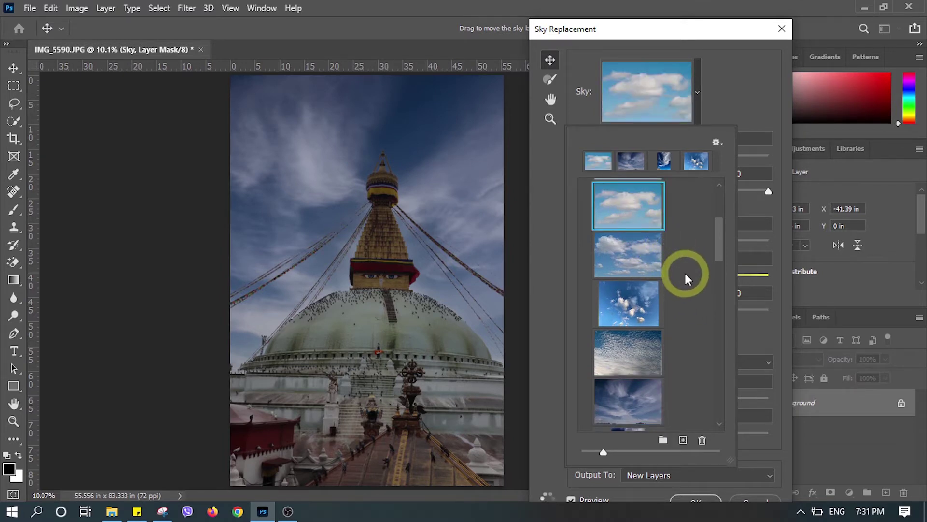
scroll(685, 274, "up", 3)
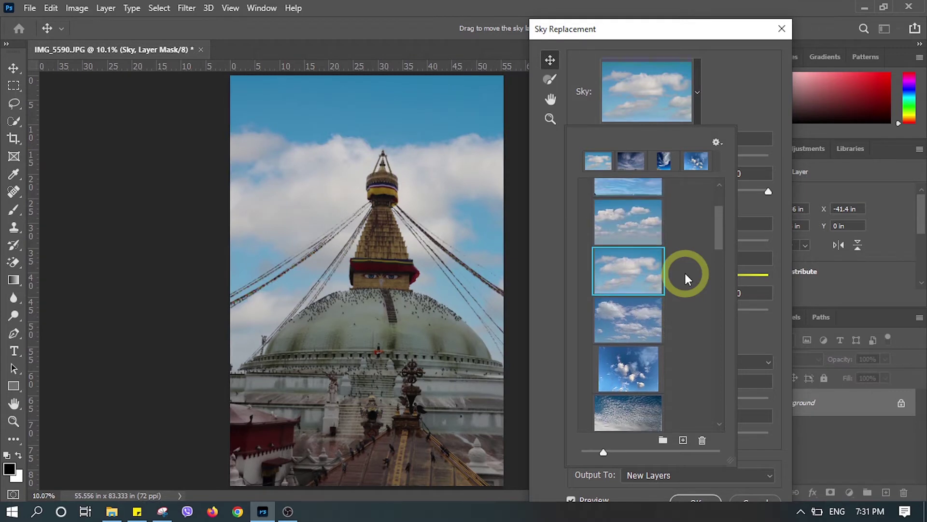
scroll(685, 274, "down", 10)
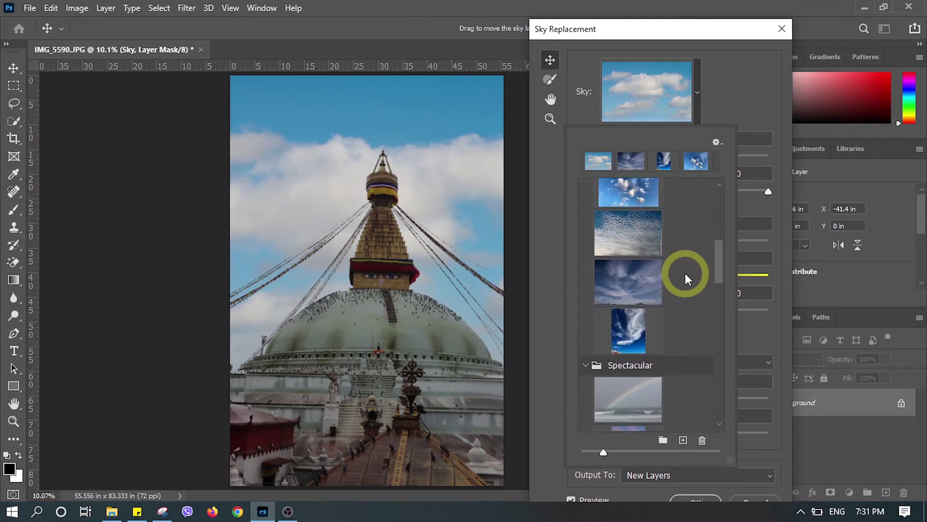
scroll(685, 273, "down", 5)
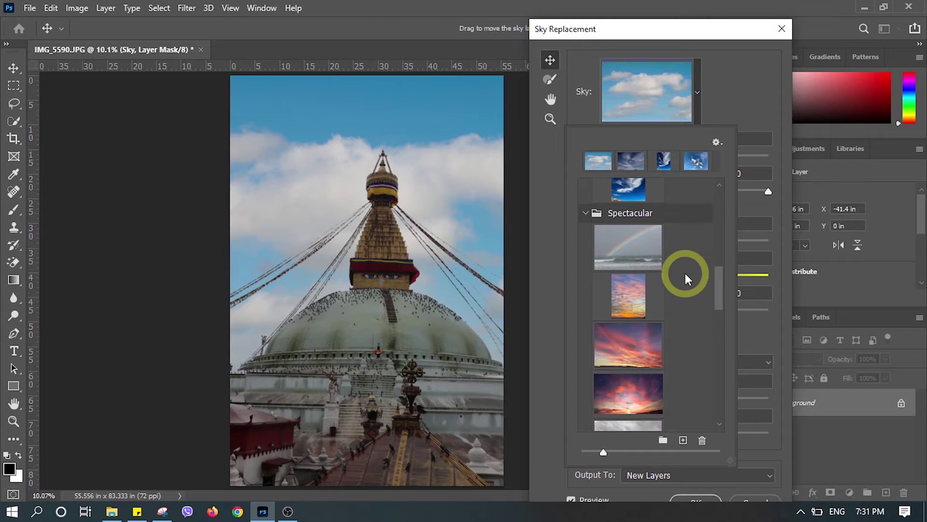
- Try the pink sunset, grey cloudy and sunset presets, ending on the blue-to-orange gradient sky
left_click(640, 309)
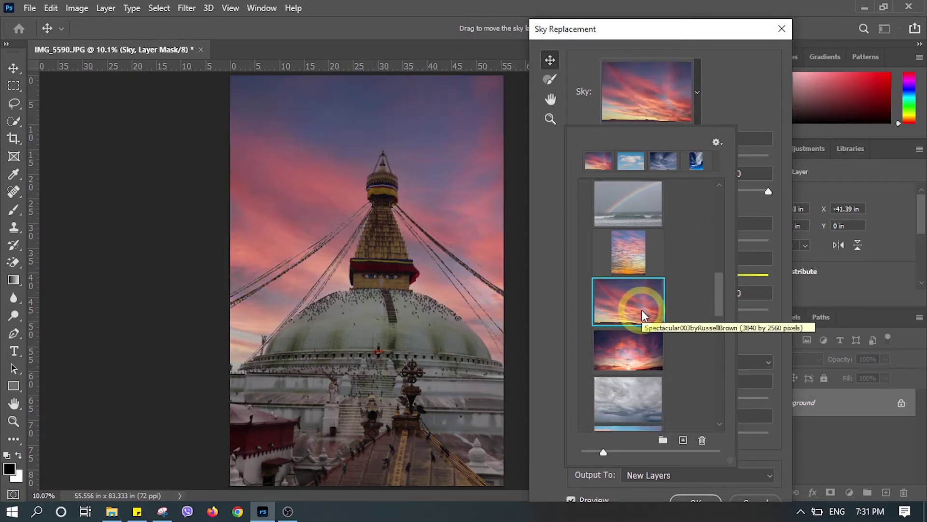
scroll(638, 374, "down", 2)
left_click(641, 375)
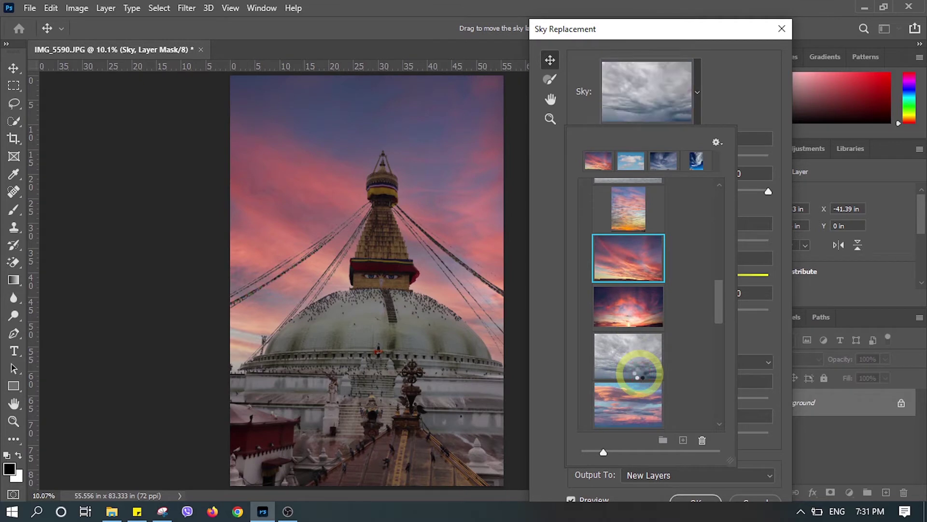
scroll(638, 375, "down", 6)
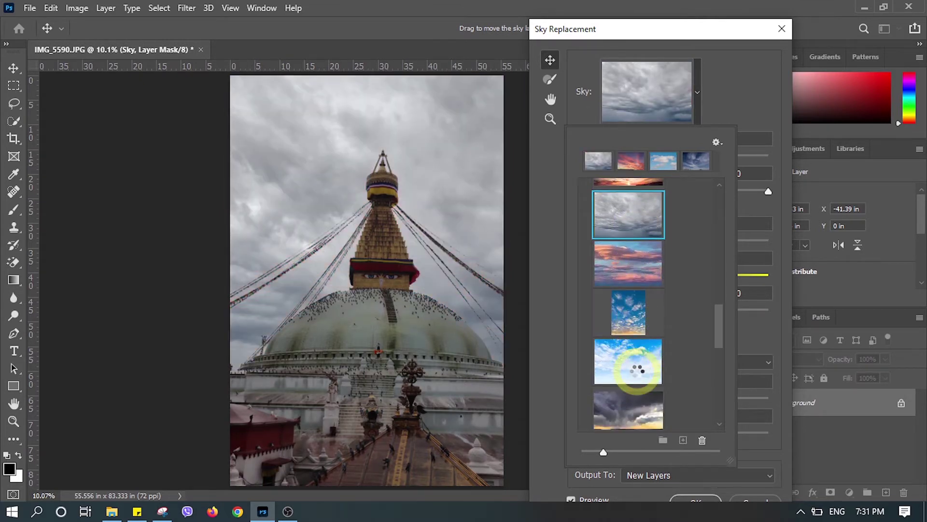
left_click(637, 374)
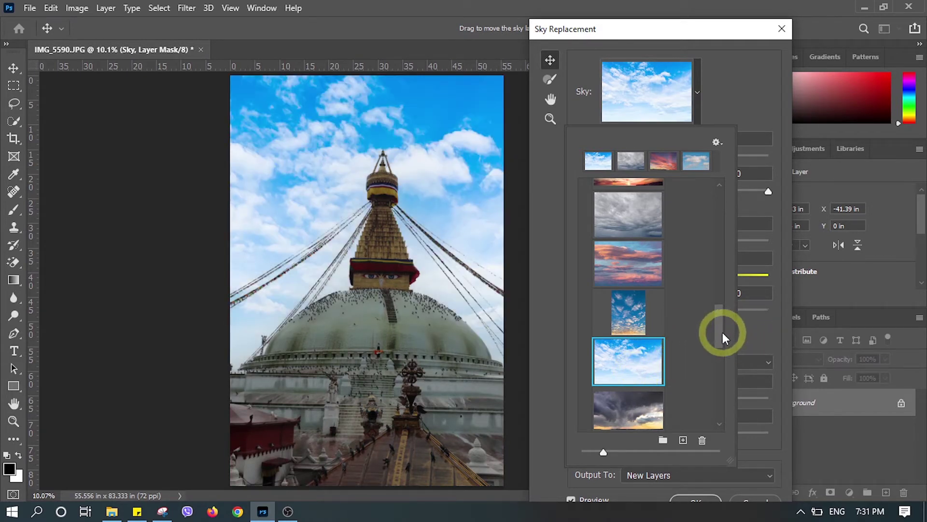
left_click_drag(722, 332, 721, 375)
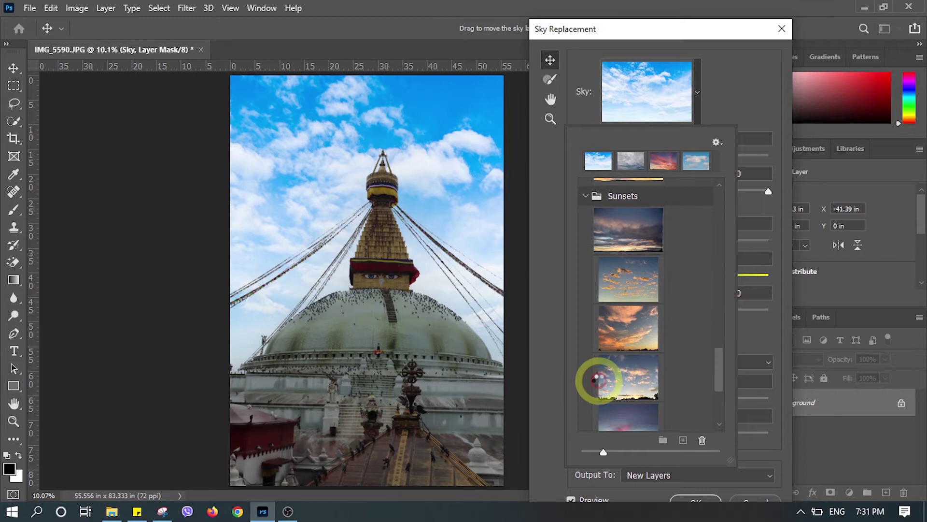
left_click(604, 384)
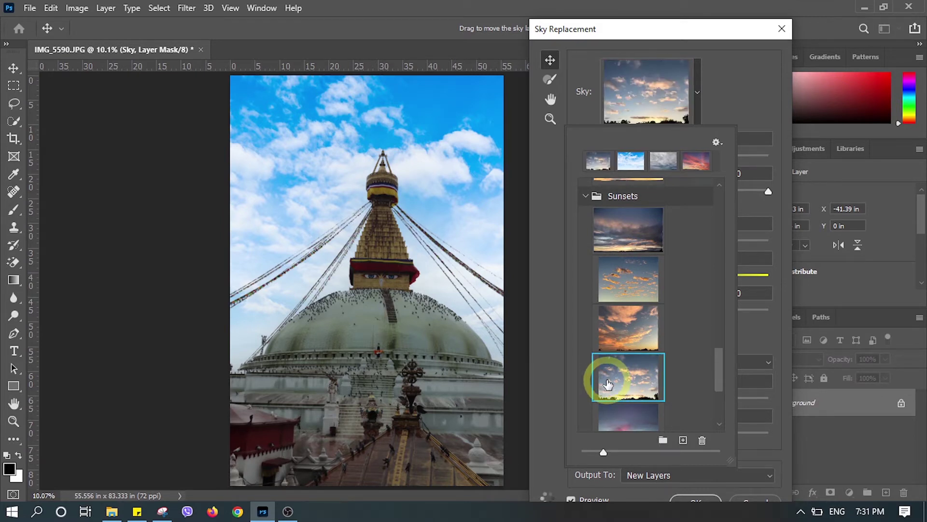
scroll(713, 332, "down", 1)
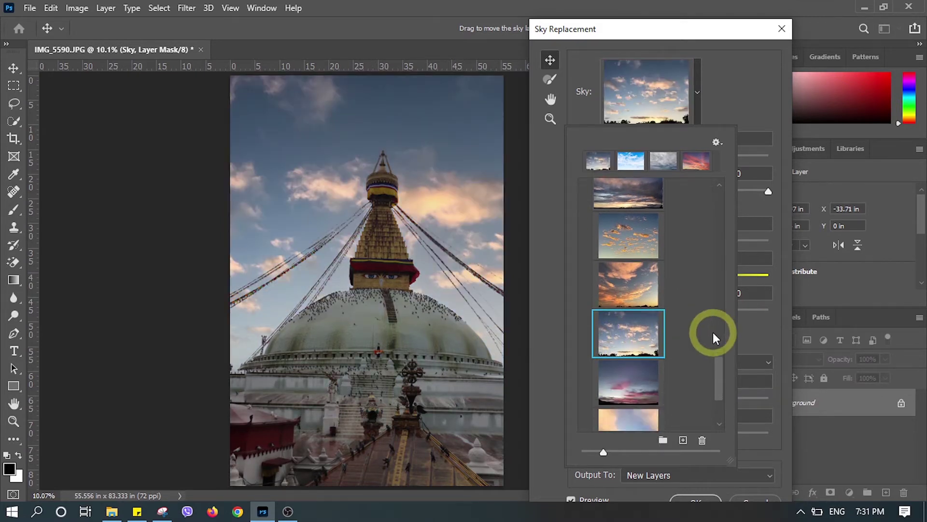
scroll(713, 332, "down", 4)
left_click(626, 390)
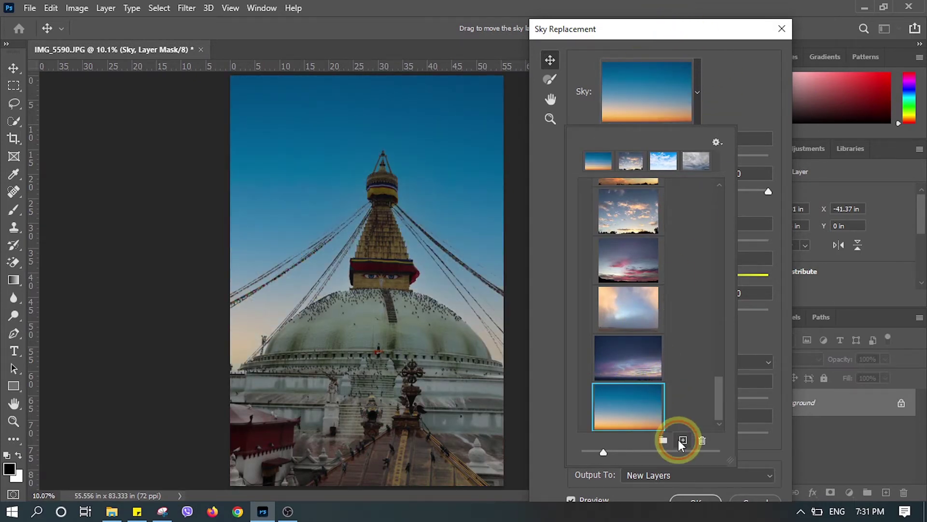
- Cancel a custom sky import and pick the cloudy blue puffy-cloud sky preset
left_click(683, 440)
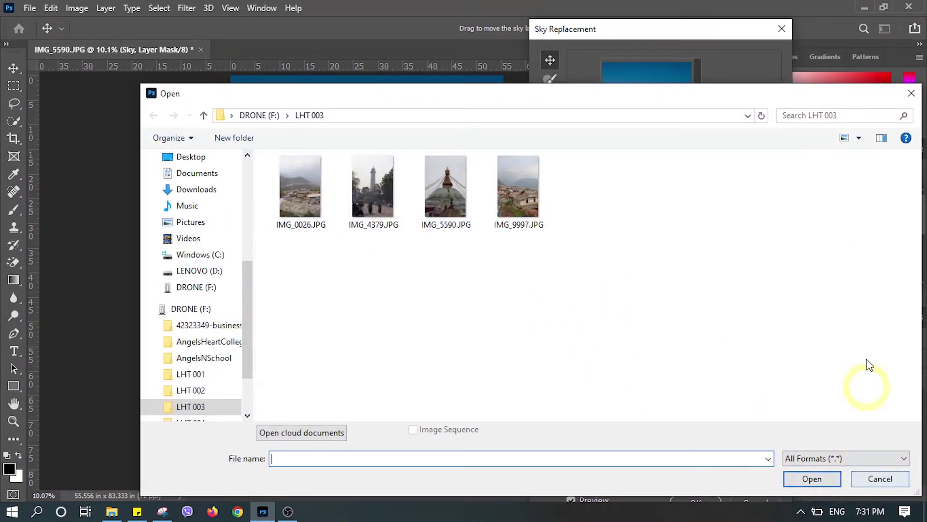
left_click(911, 92)
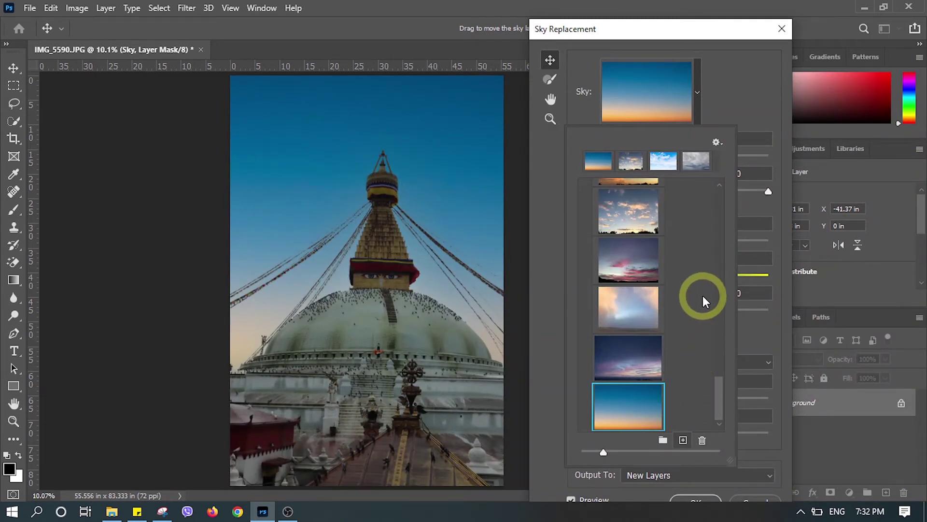
left_click_drag(720, 398, 734, 243)
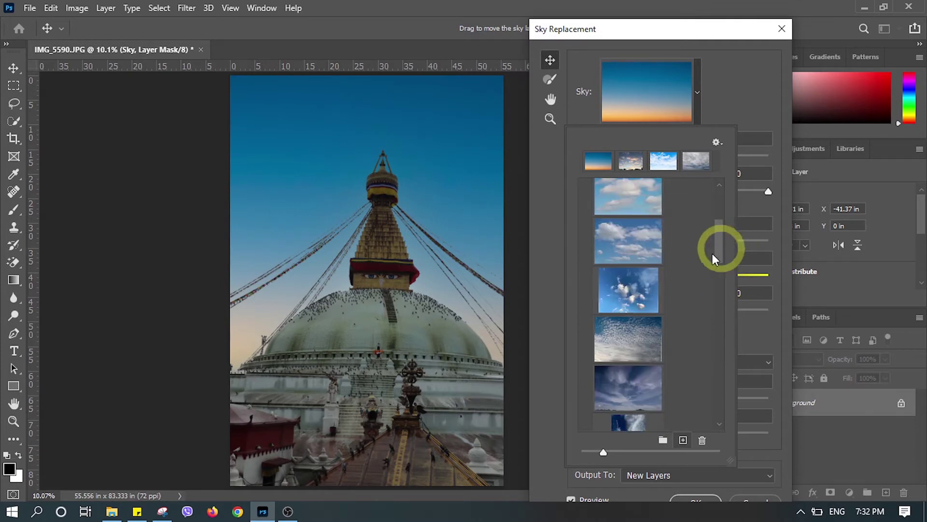
left_click(627, 292)
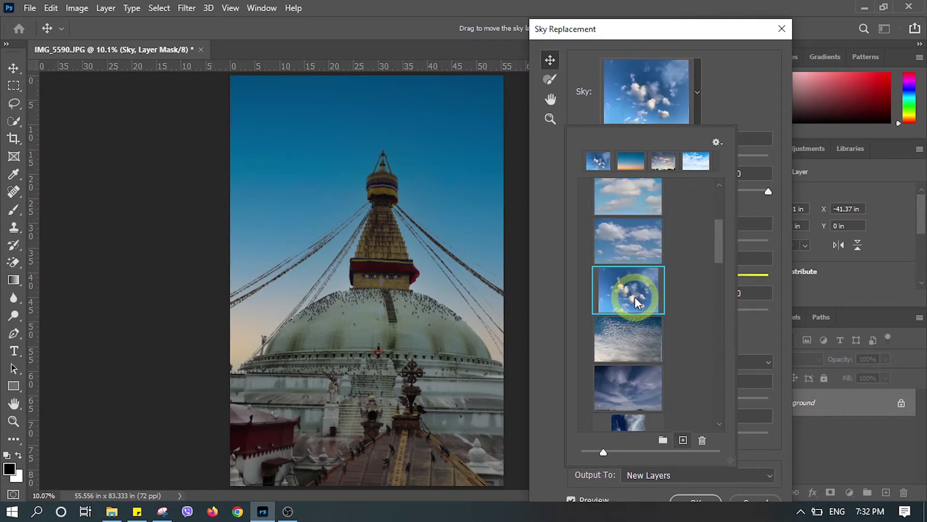
left_click(759, 106)
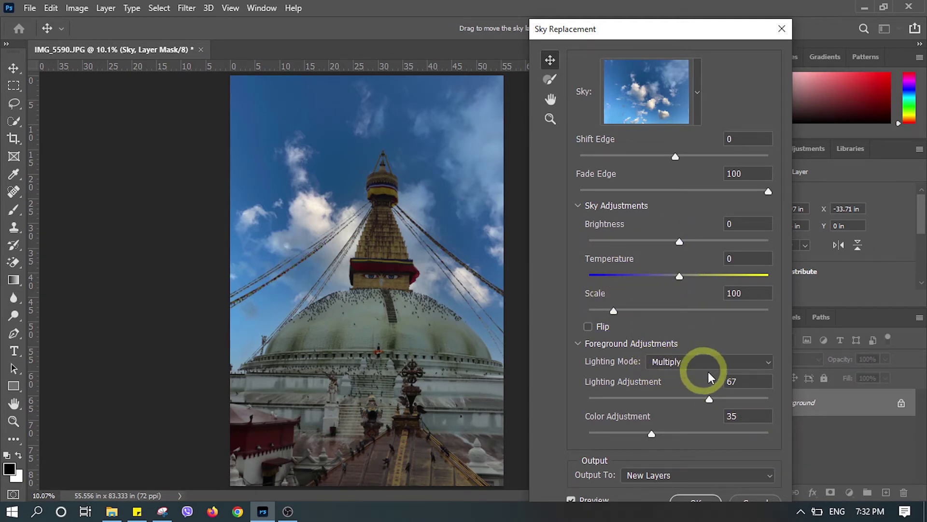
- Keep Output To: New Layers and apply the sky replacement
left_click(694, 474)
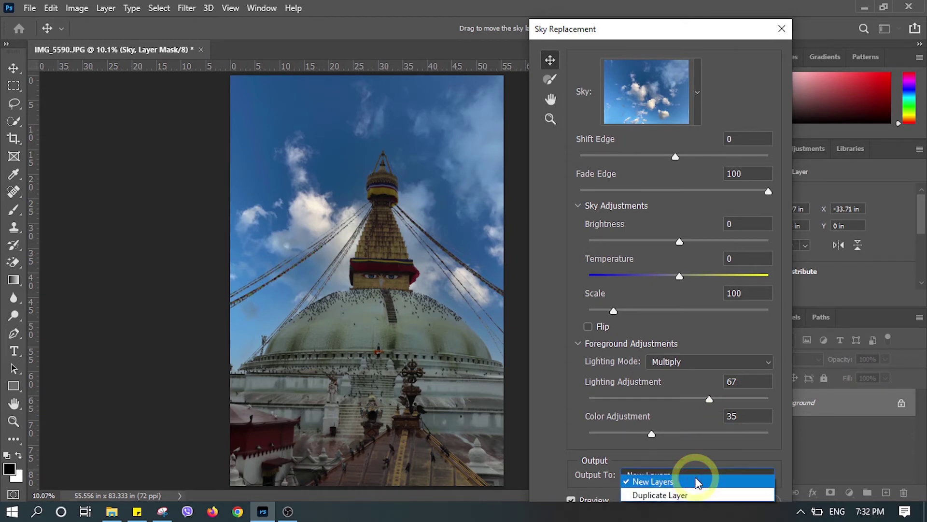
left_click(694, 474)
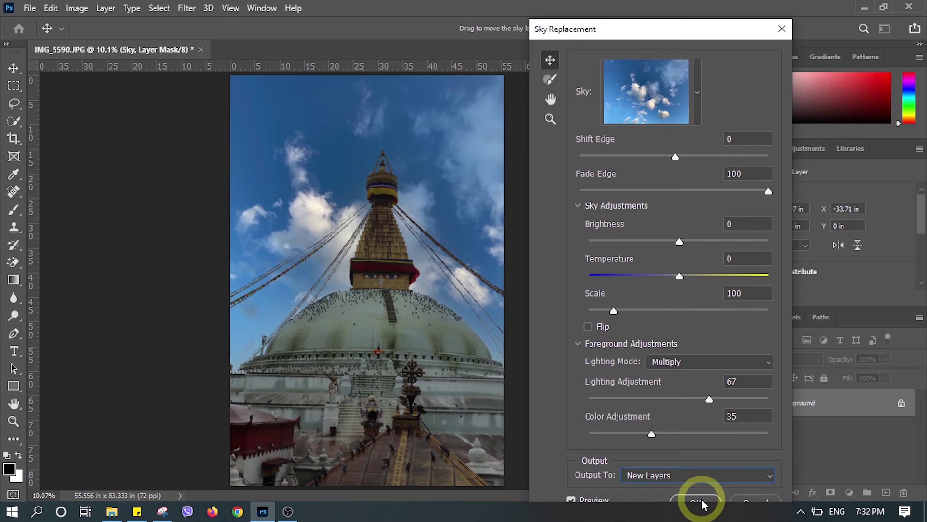
left_click(700, 500)
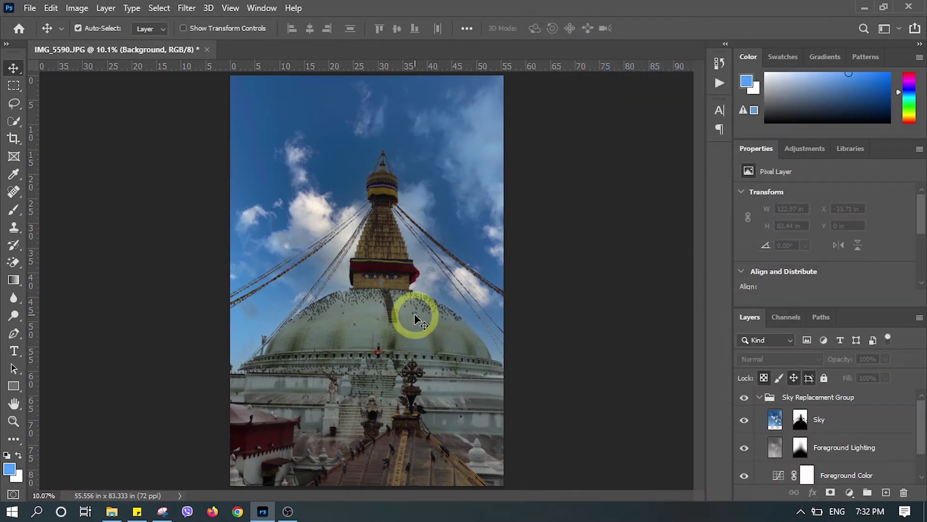
- Collapse the Sky Replacement Group, fit the image, and open the Camera Raw Filter on Background
left_click(760, 398)
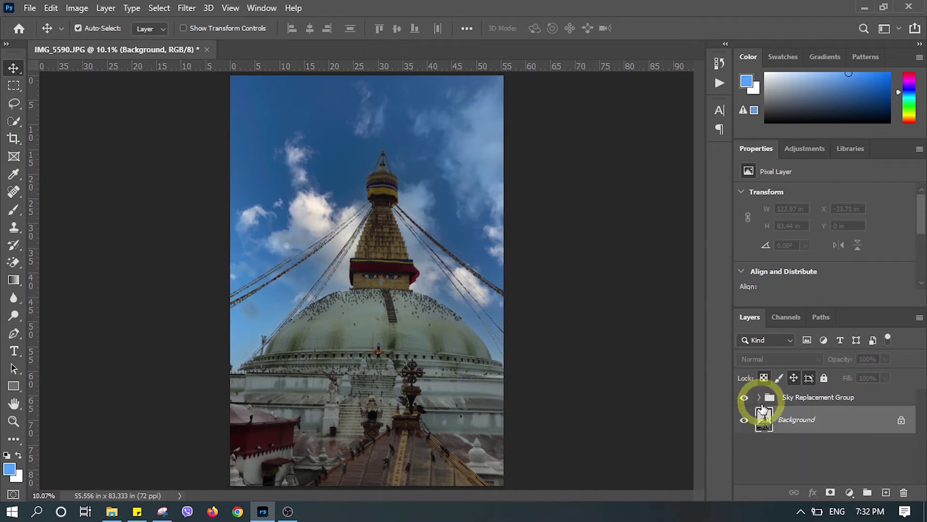
key("ctrl+0")
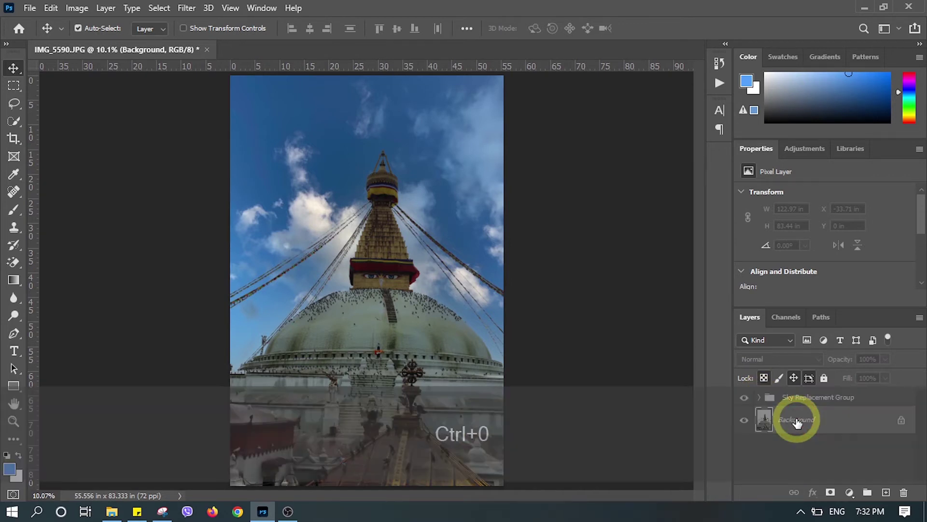
key("ctrl+shift+a")
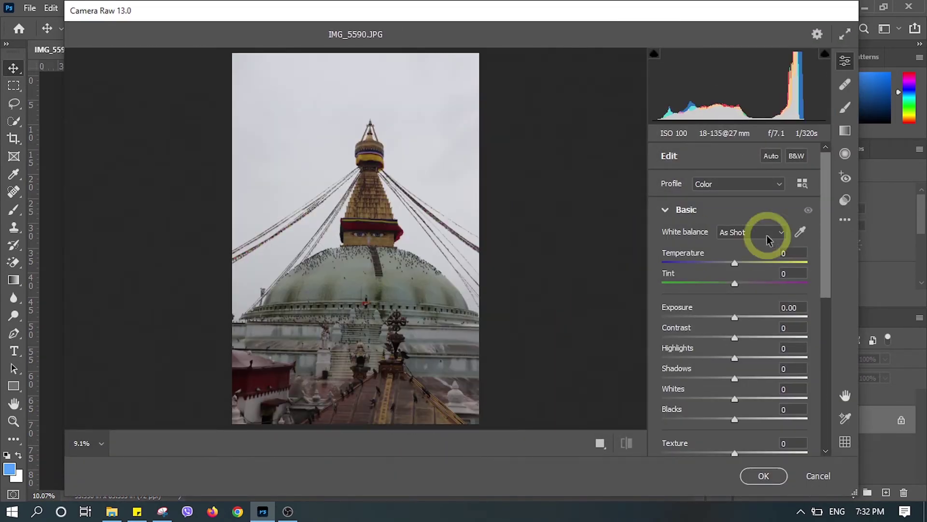
- Set Exposure +0.45, Contrast +4, Whites +6, Blacks +5 and Texture +5 in Camera Raw
left_click(736, 317)
left_click_drag(737, 317, 737, 340)
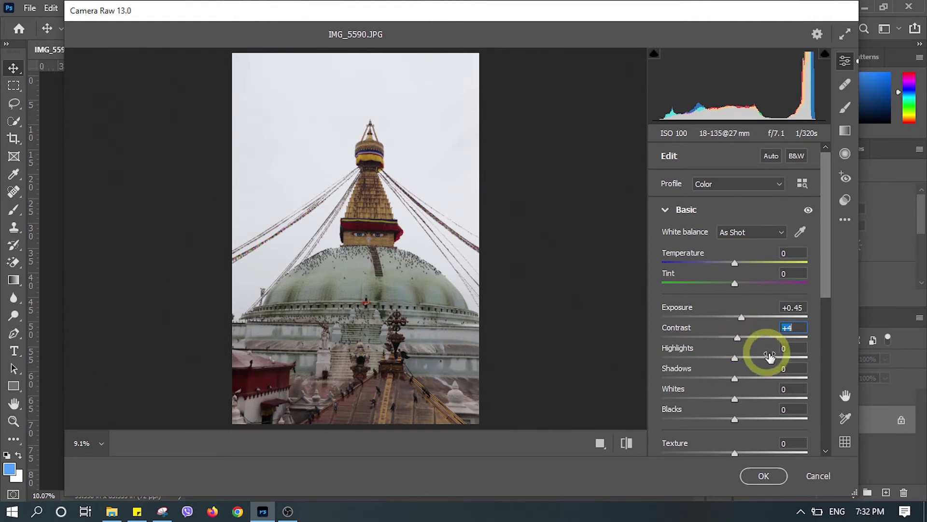
scroll(770, 357, "down", 3)
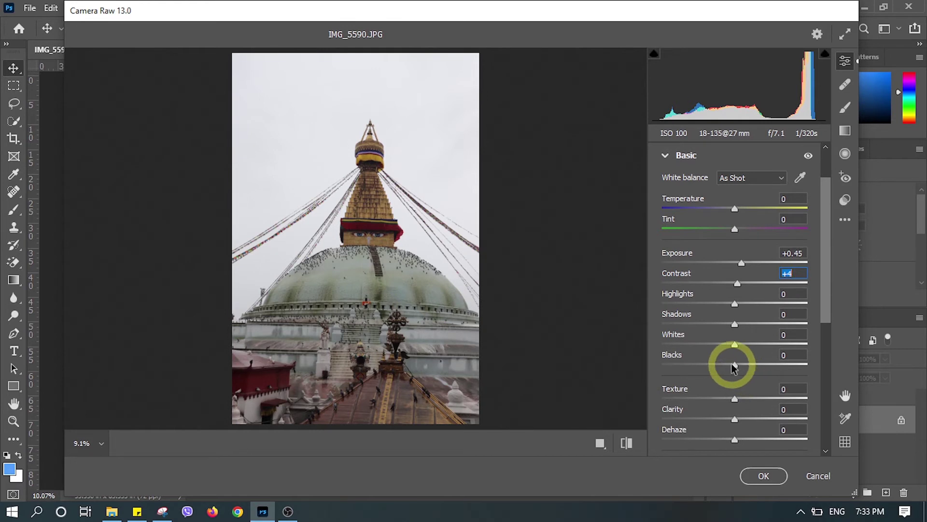
left_click_drag(735, 364, 739, 367)
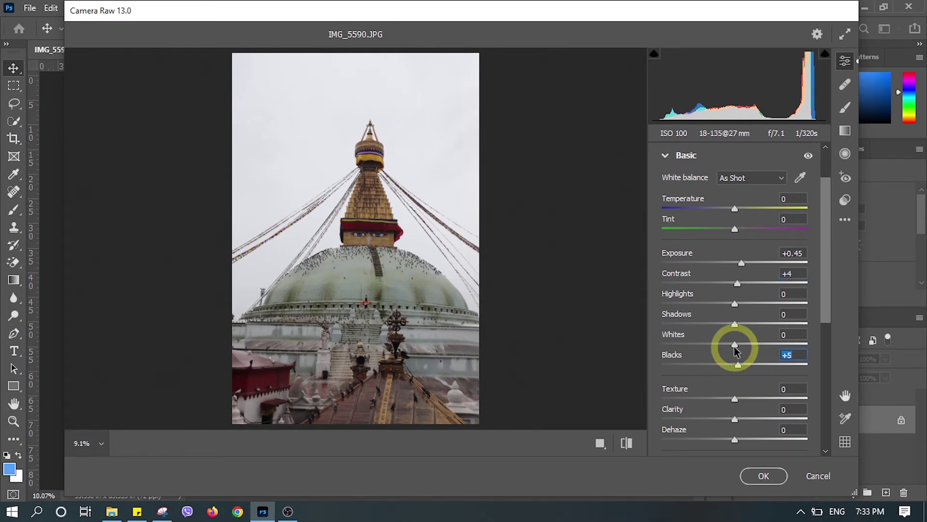
left_click_drag(734, 345, 738, 366)
scroll(743, 357, "down", 2)
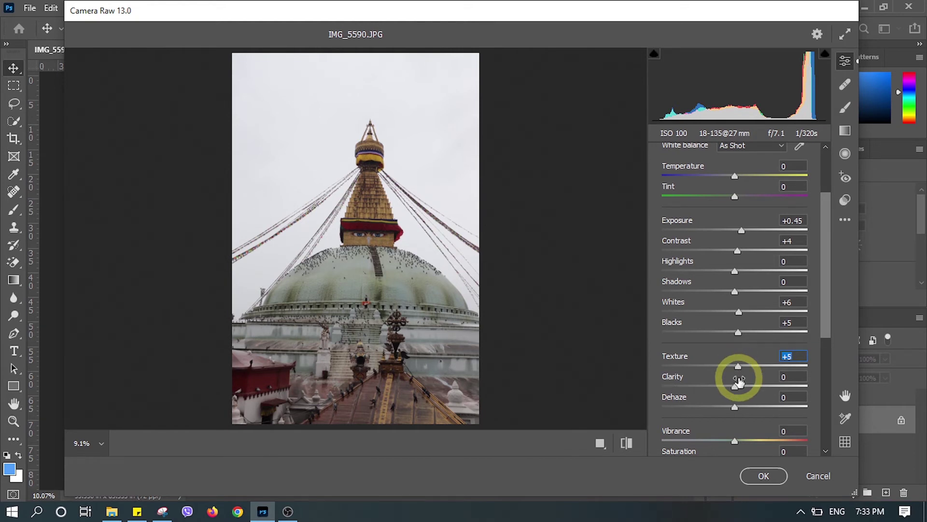
- Set Dehaze to +7 in the Camera Raw Basic panel
left_click(734, 387)
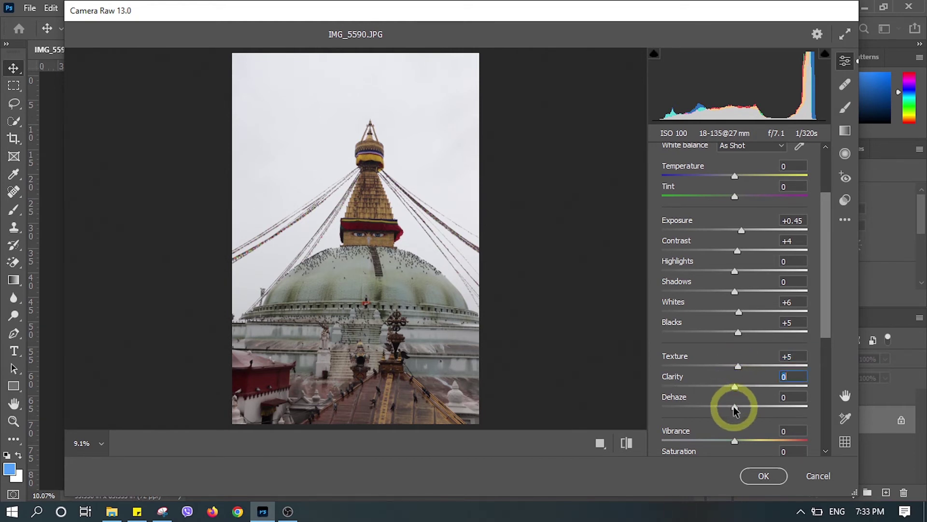
scroll(734, 388, "down", 1)
left_click(733, 387)
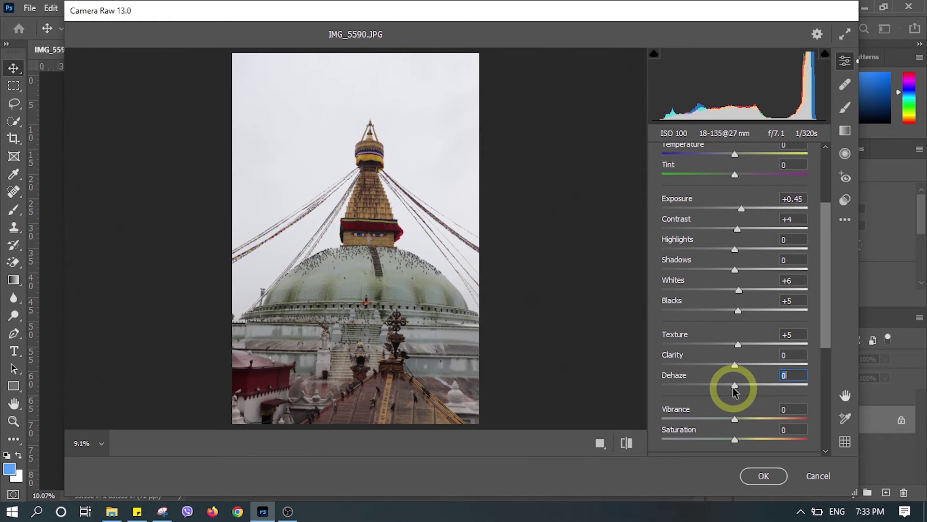
left_click_drag(733, 387, 735, 388)
scroll(735, 387, "down", 1)
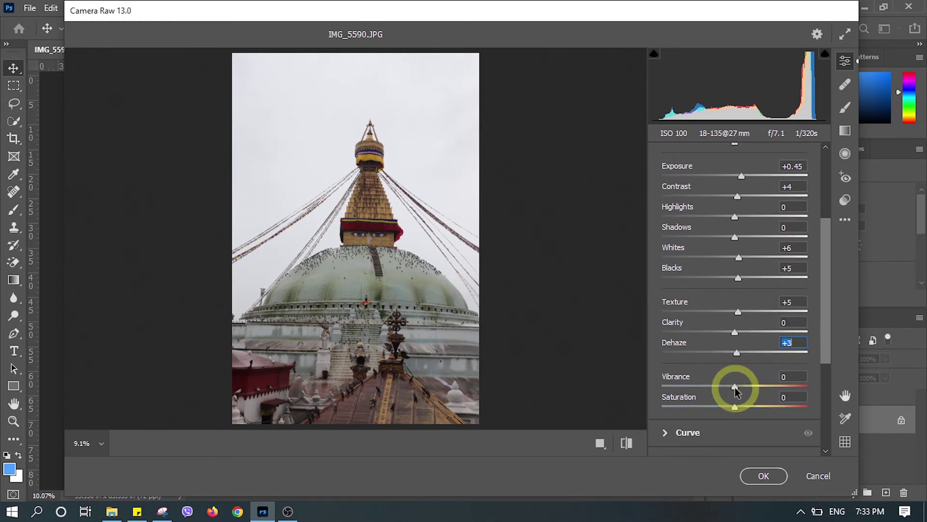
left_click_drag(737, 352, 749, 353)
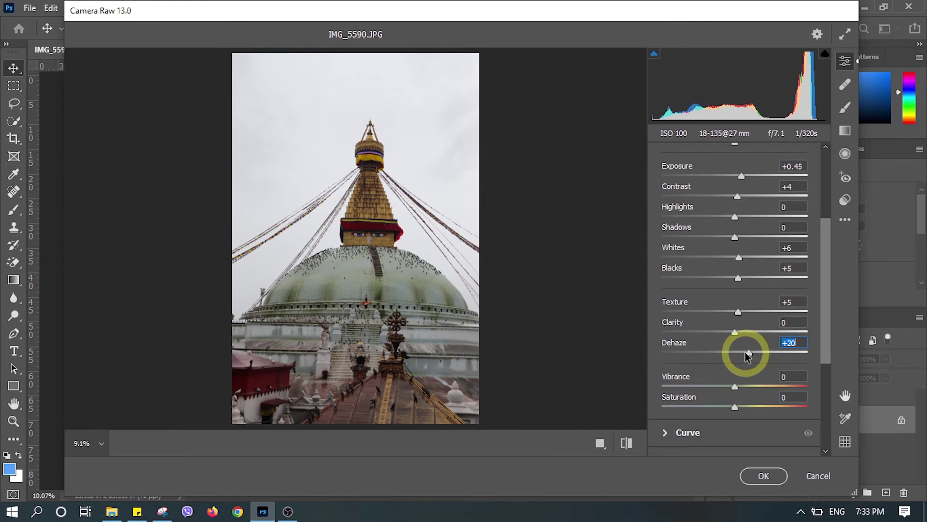
left_click(742, 353)
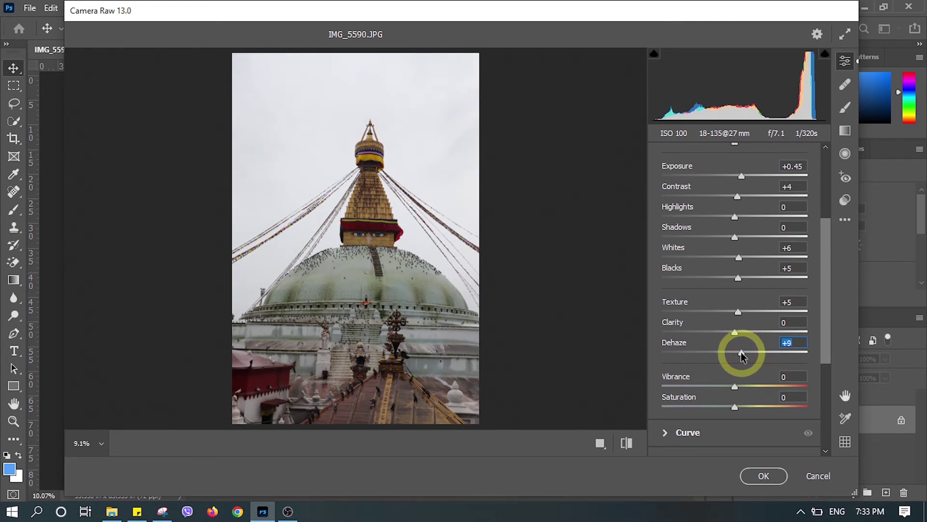
left_click_drag(740, 351, 740, 352)
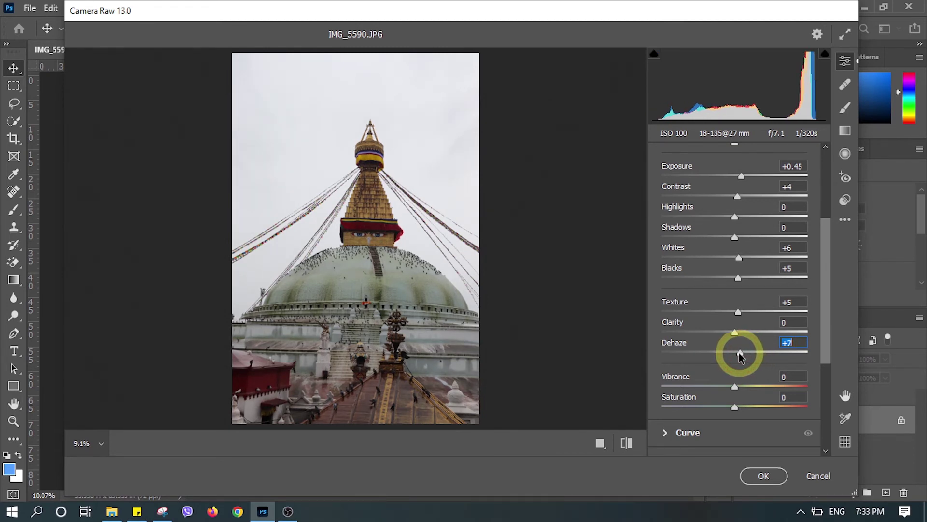
- Raise Vibrance to +3 and Saturation to +4, then apply the Camera Raw adjustments
scroll(742, 377, "down", 2)
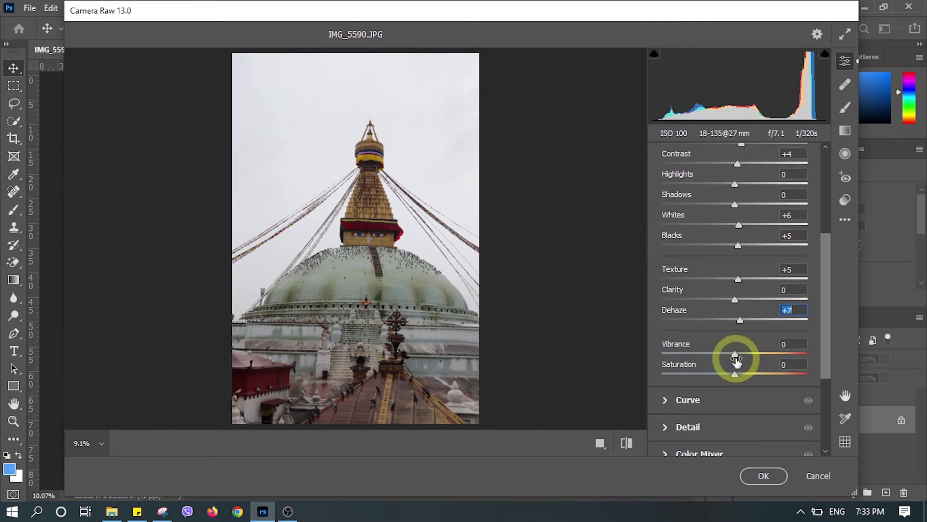
left_click_drag(735, 354, 739, 376)
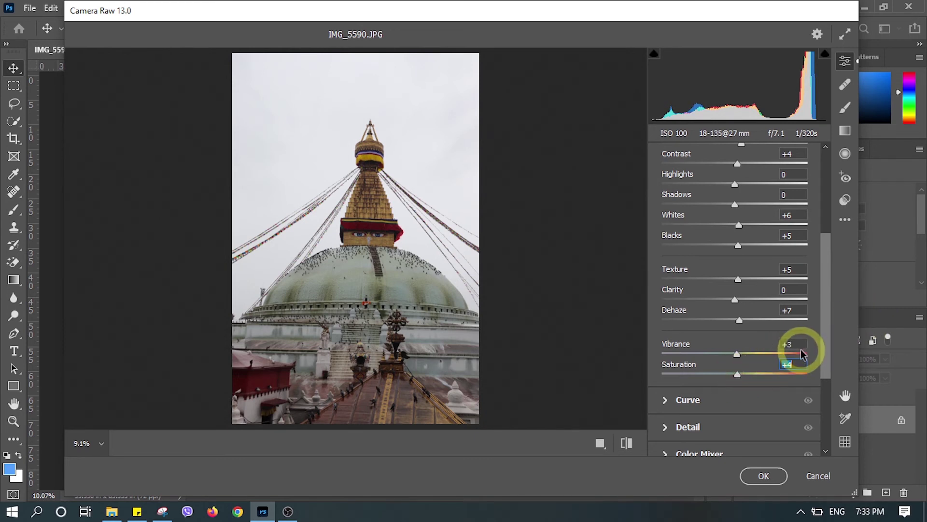
scroll(797, 355, "down", 1)
scroll(797, 356, "down", 4)
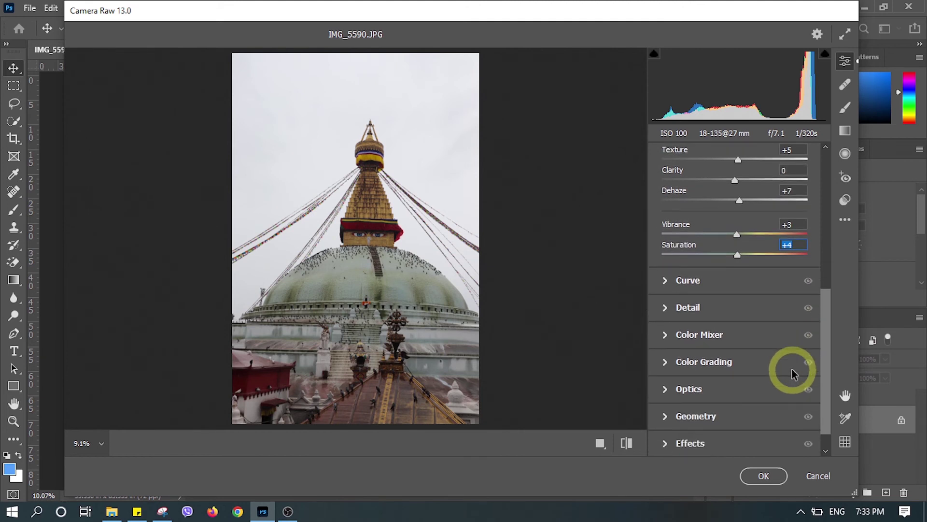
left_click(772, 477)
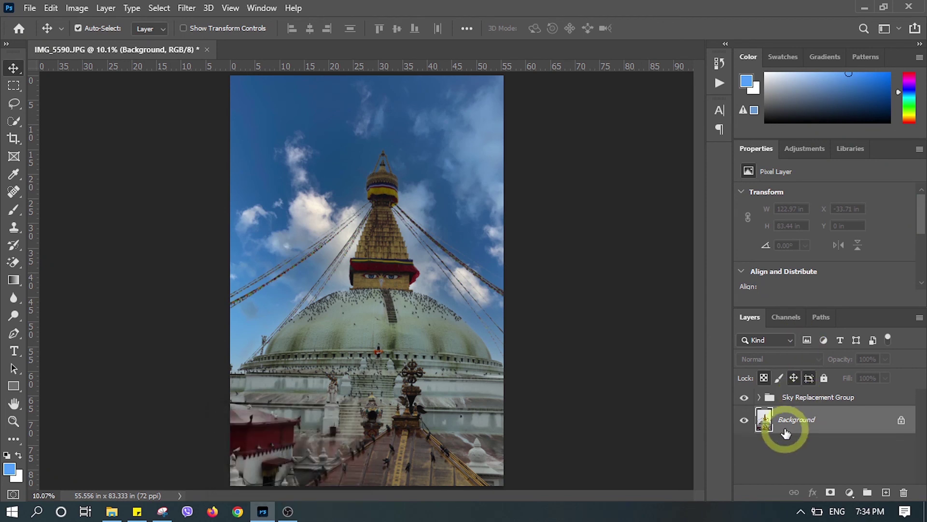
left_click(745, 420)
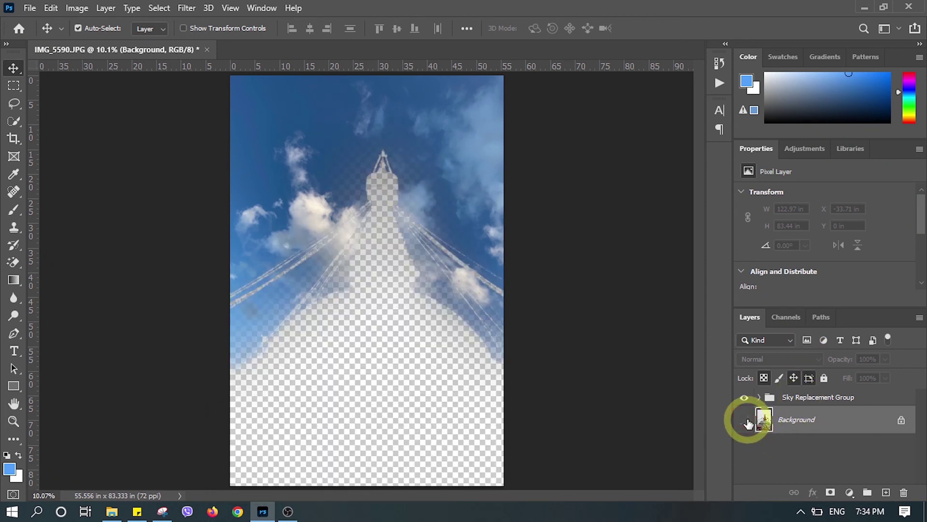
left_click(746, 421)
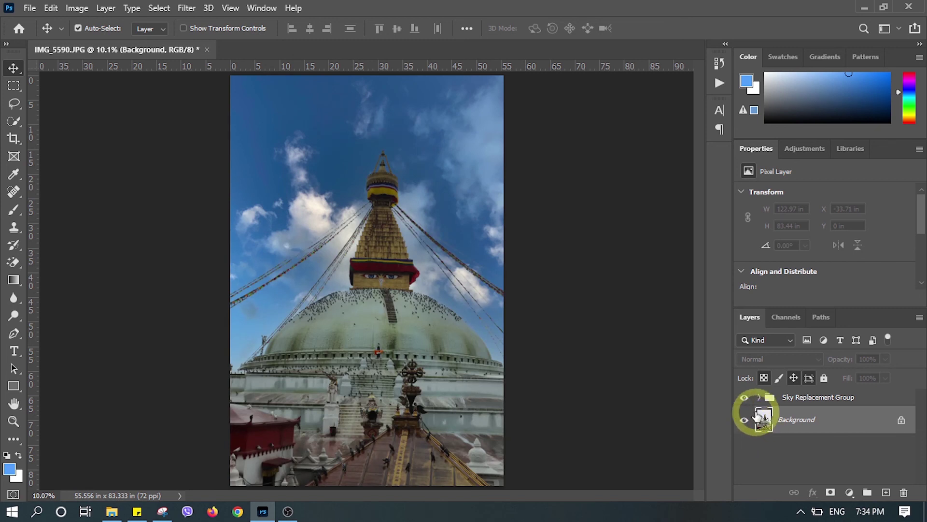
left_click(744, 398)
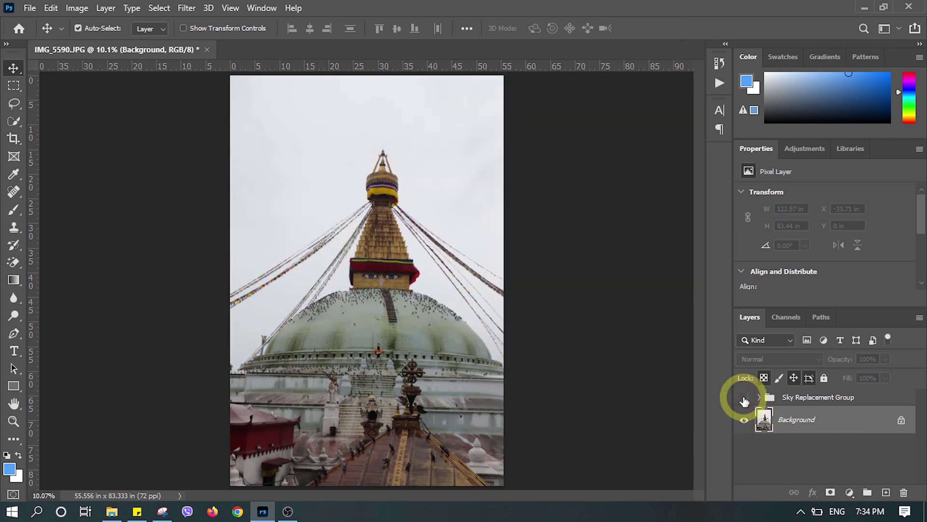
left_click(744, 399)
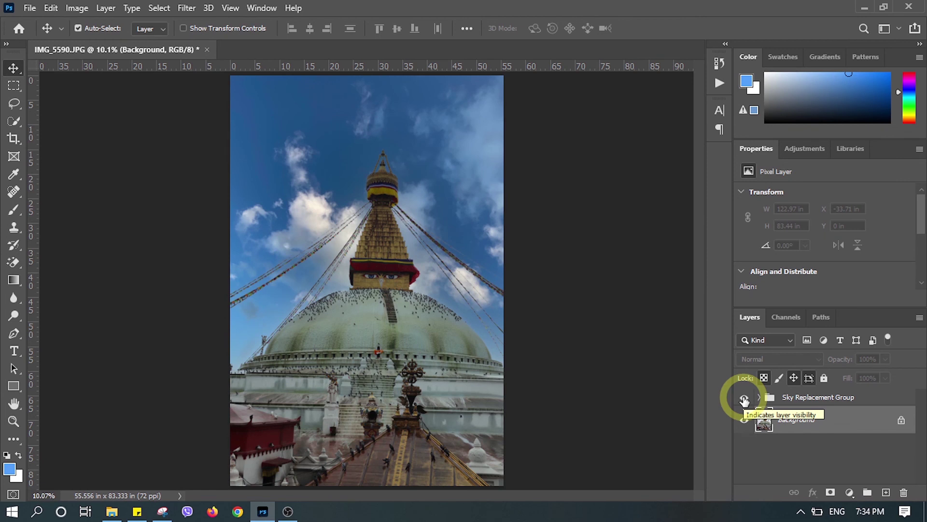
left_click(744, 399)
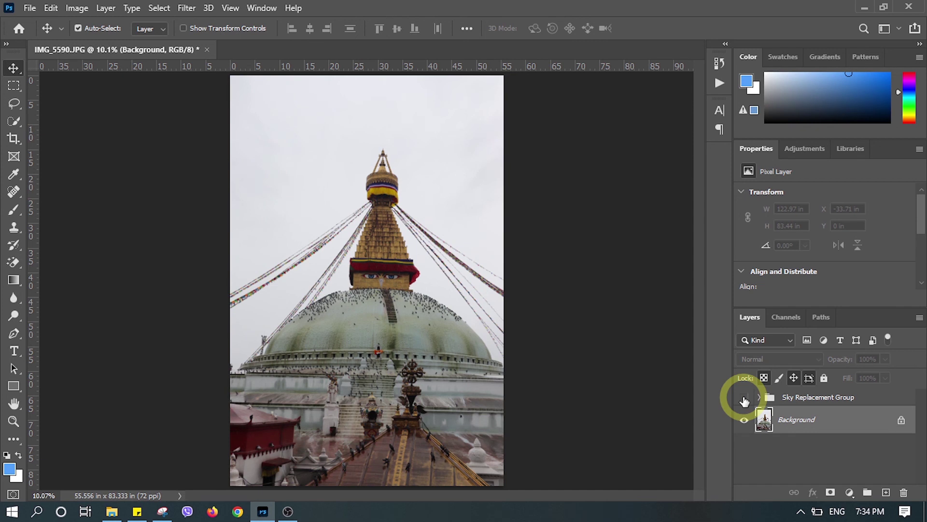
left_click(744, 399)
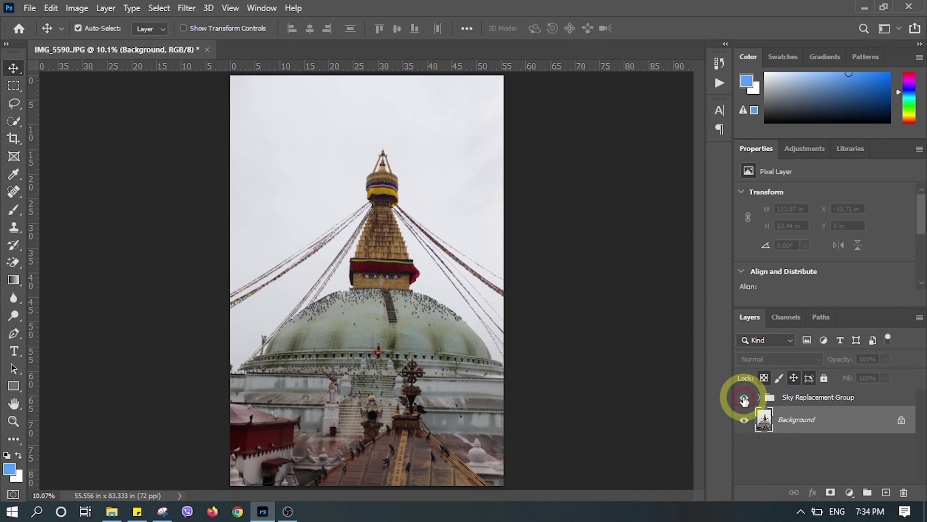